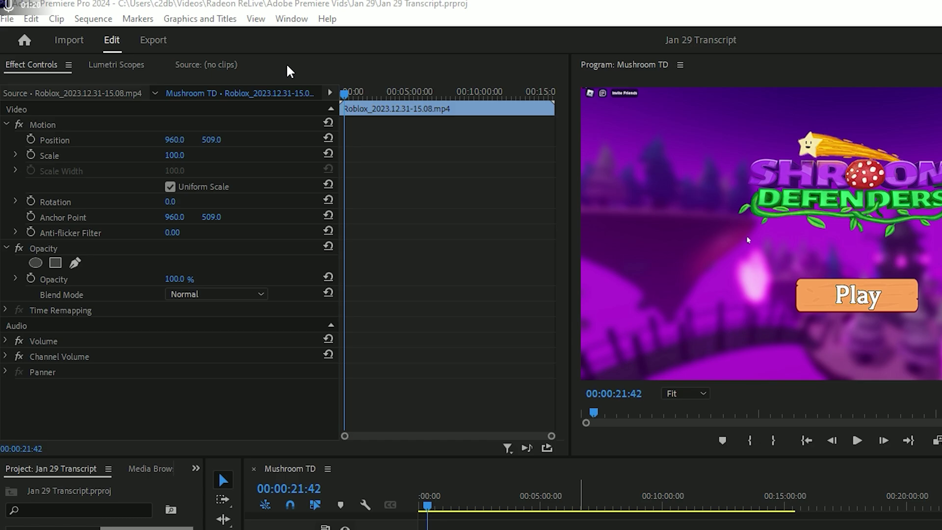
- Make the Mushroom TD sequence timeline the active panel
key(shift+3)
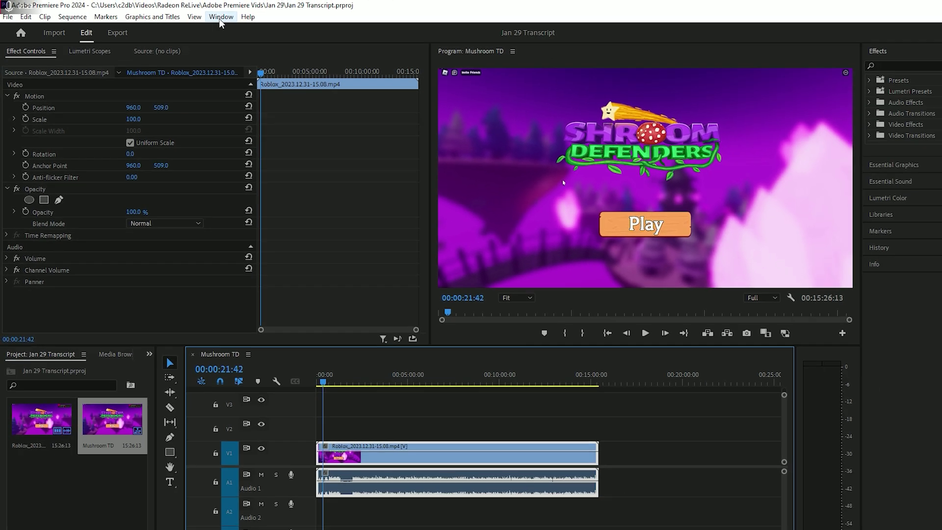
- Show the Transcript panel via Window > Text and transcribe the Mushroom TD sequence's speech
click(292, 19)
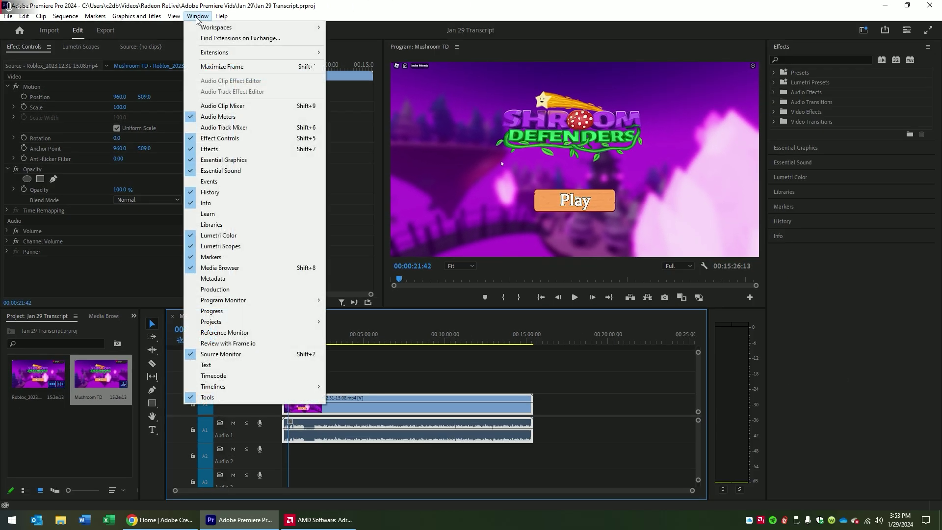
click(233, 364)
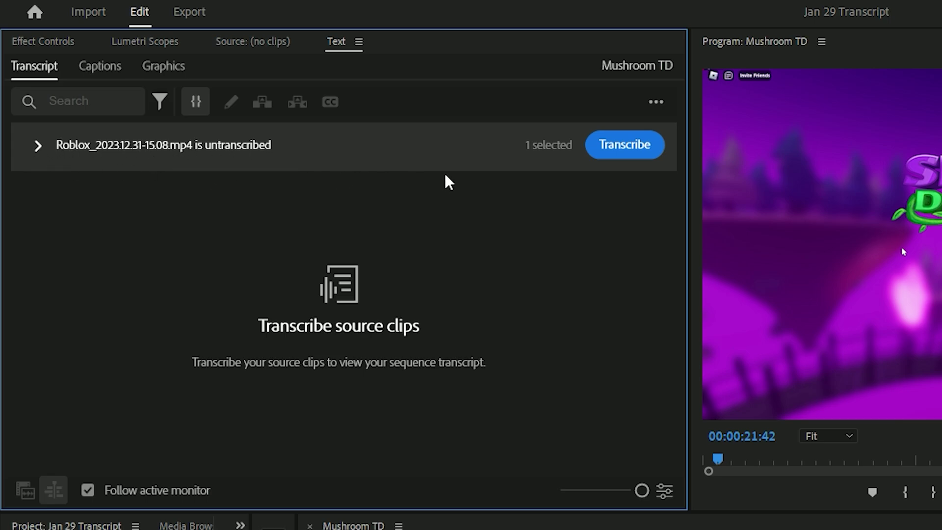
click(619, 149)
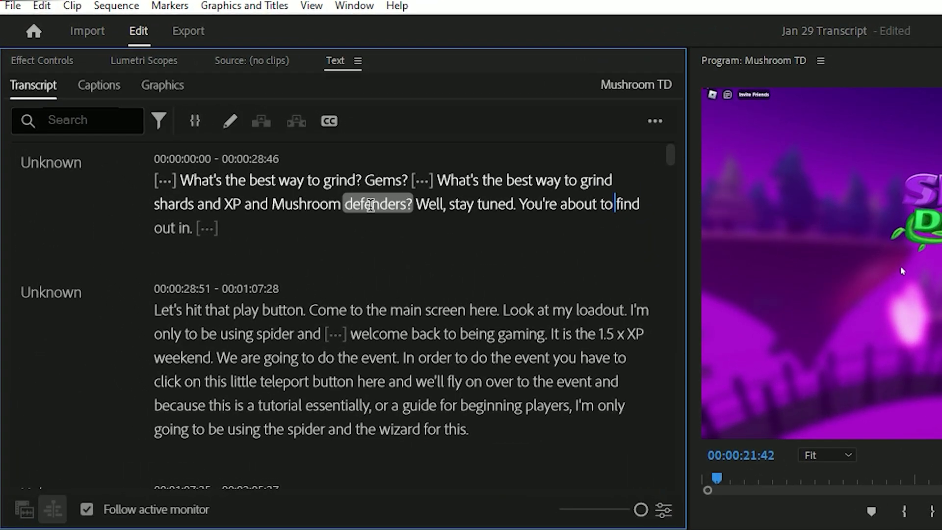
- Jump playback to 'defenders', 'screen', 'guide', 'welcome', 'here', then select the 6.3-second pause after 'spider and'
click(229, 139)
click(444, 312)
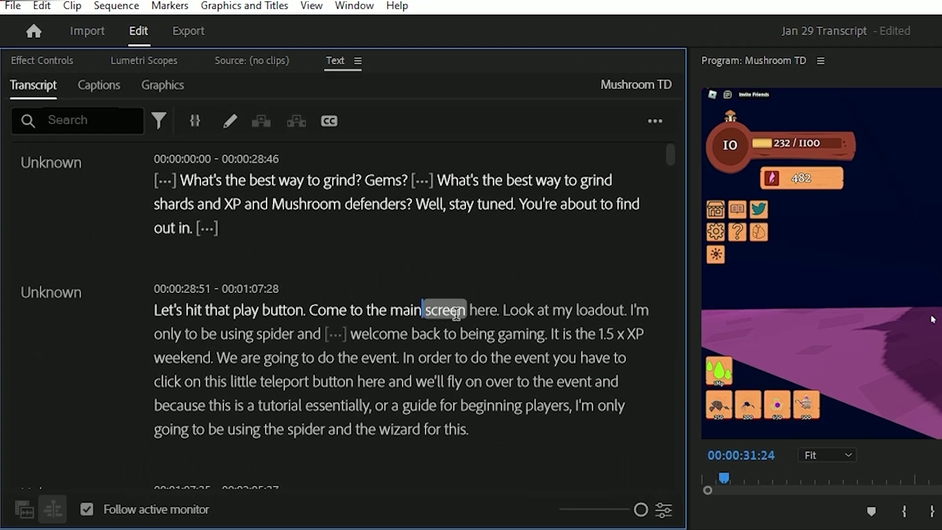
click(464, 406)
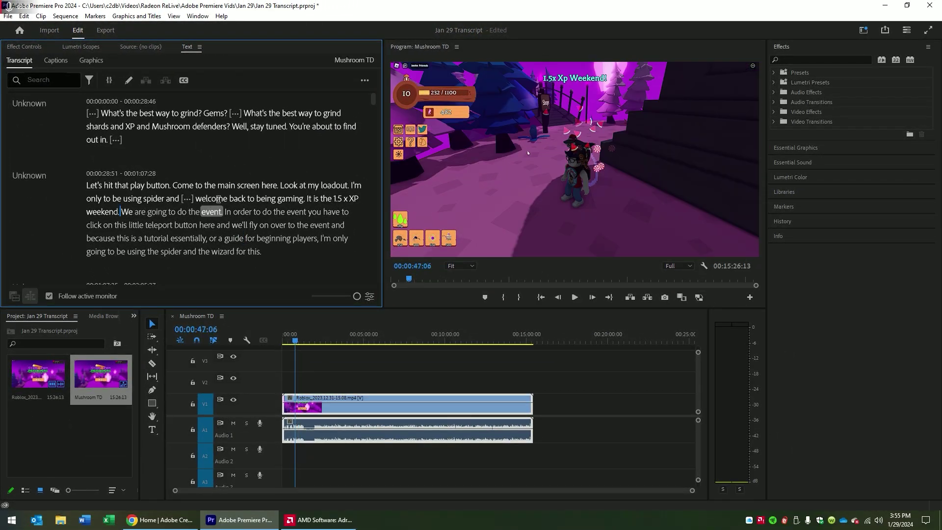
click(224, 209)
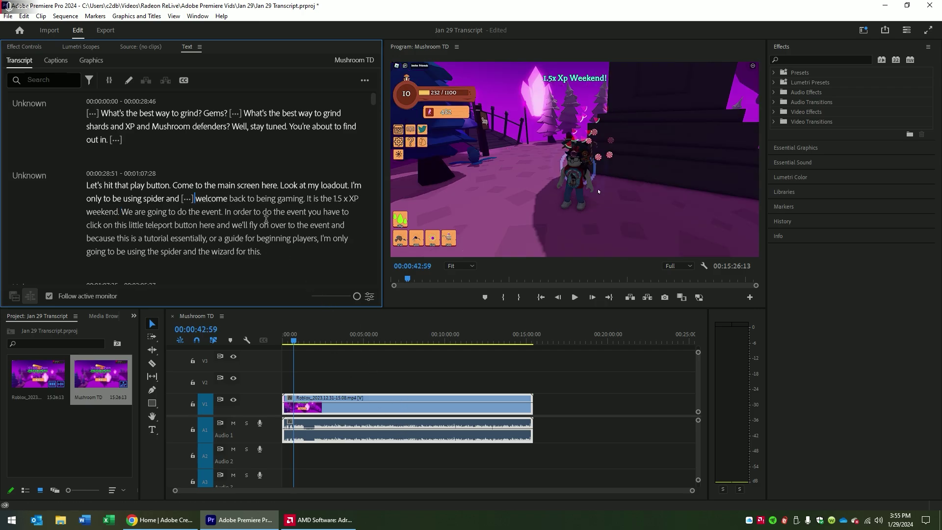
click(270, 185)
mouse_move(189, 198)
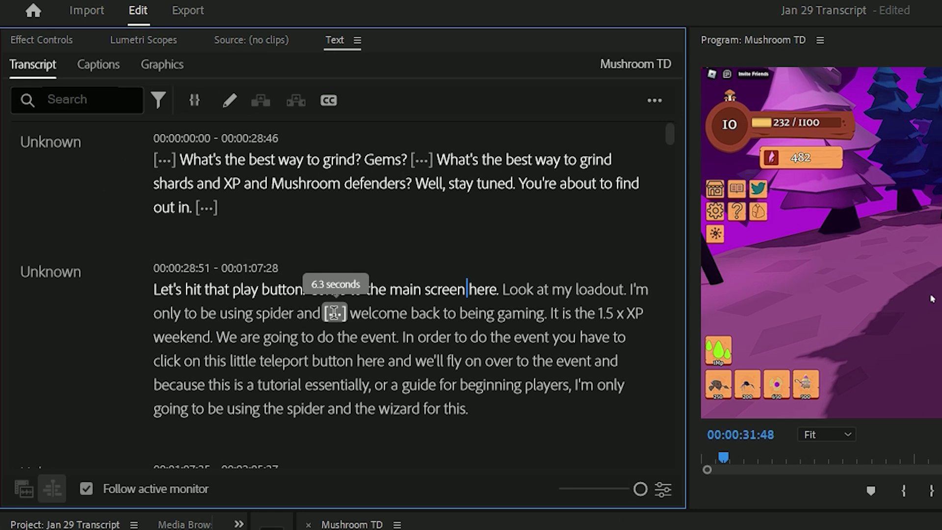
click(337, 312)
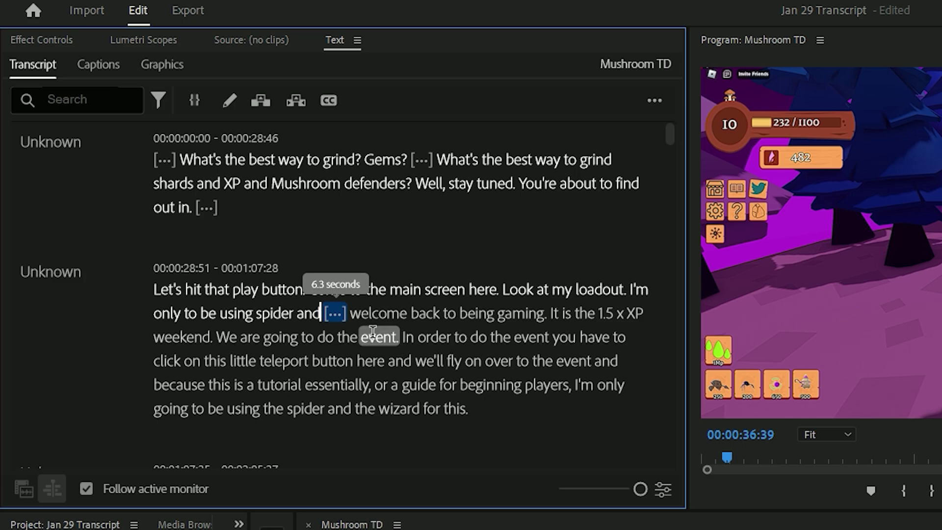
right_click(335, 314)
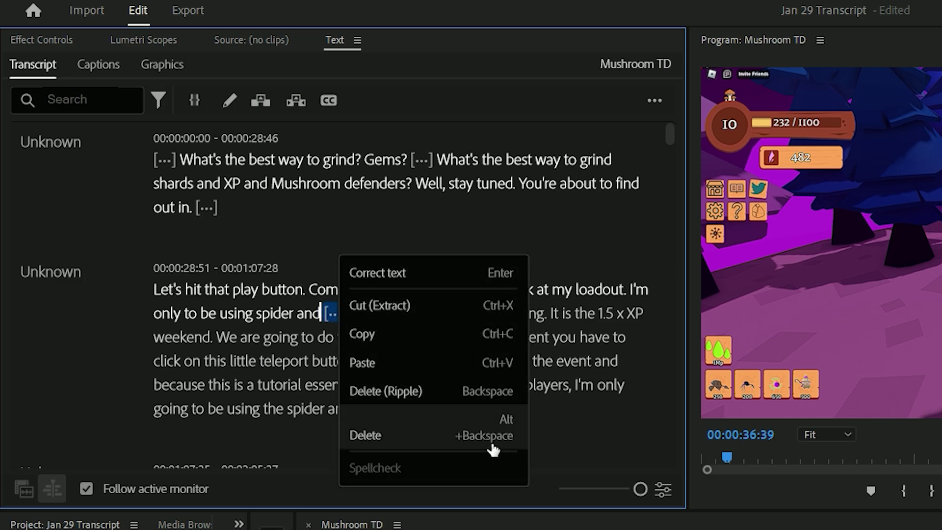
click(460, 428)
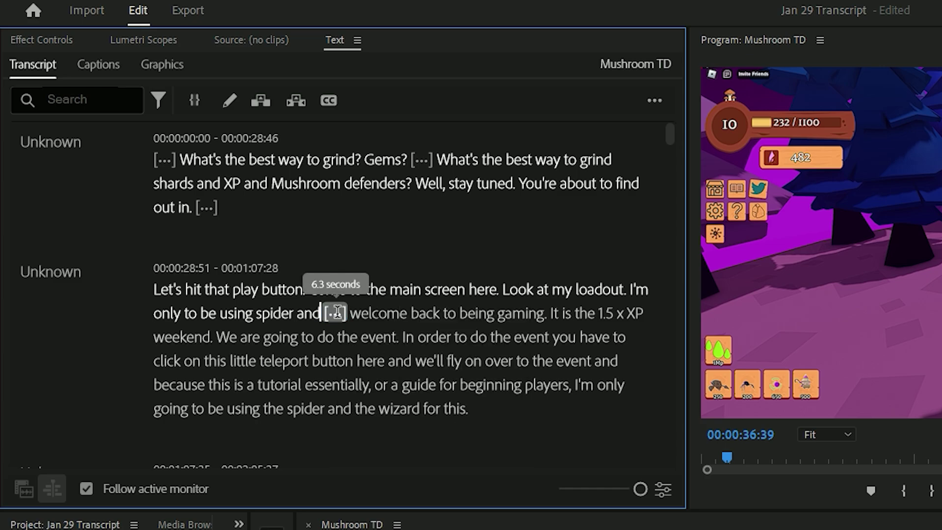
right_click(340, 313)
click(464, 436)
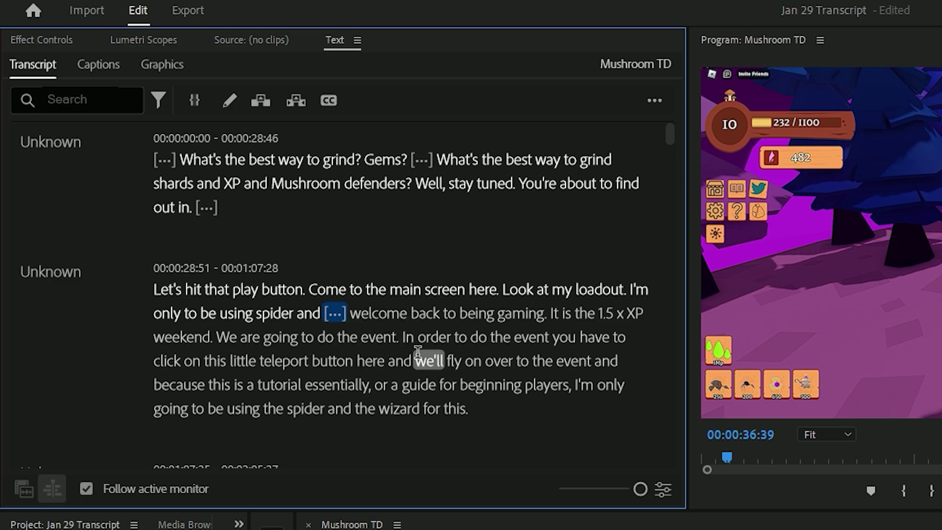
drag(324, 290, 540, 291)
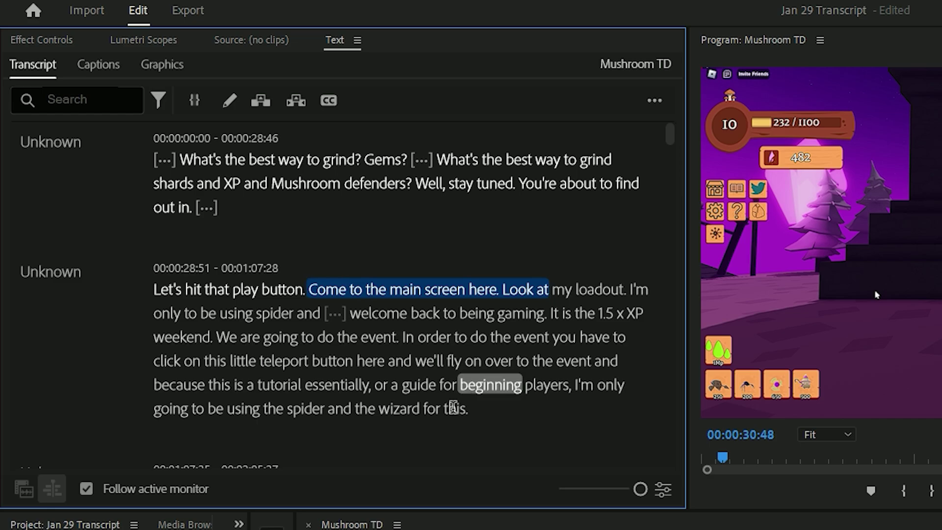
click(379, 289)
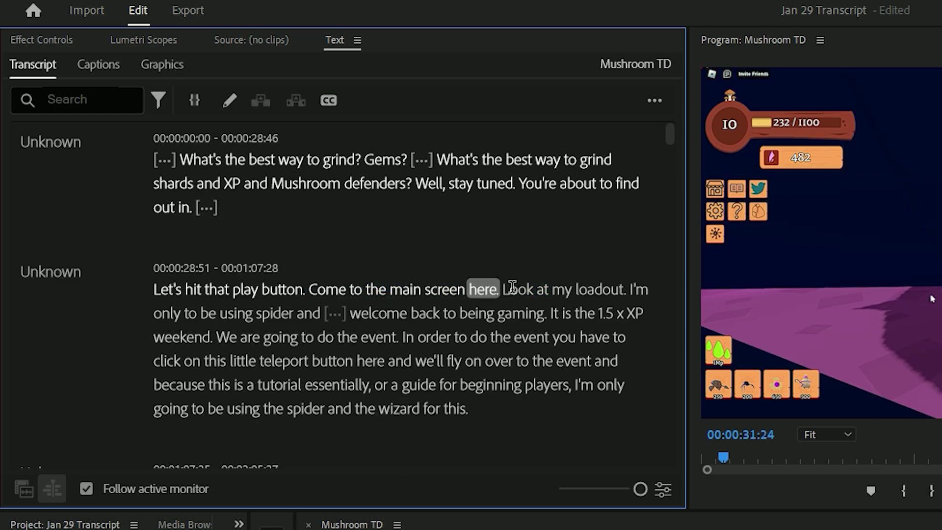
click(314, 289)
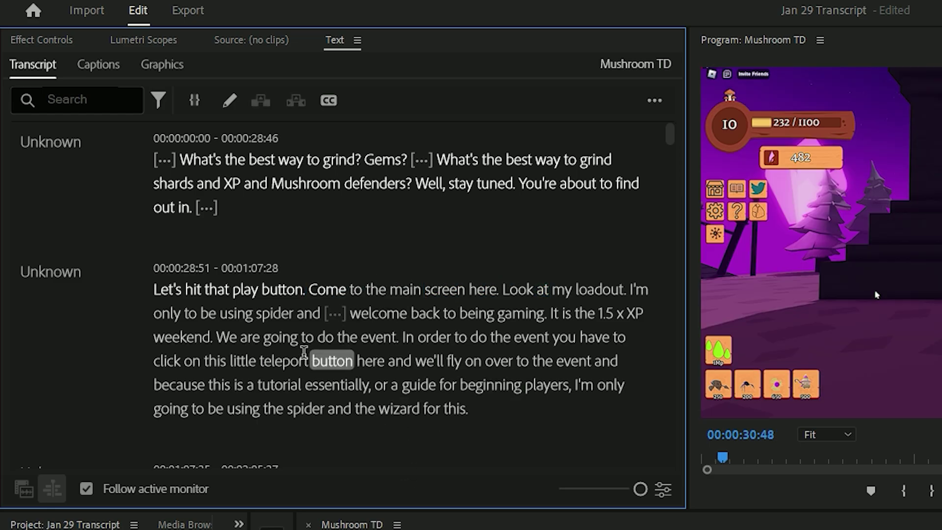
drag(289, 337, 449, 384)
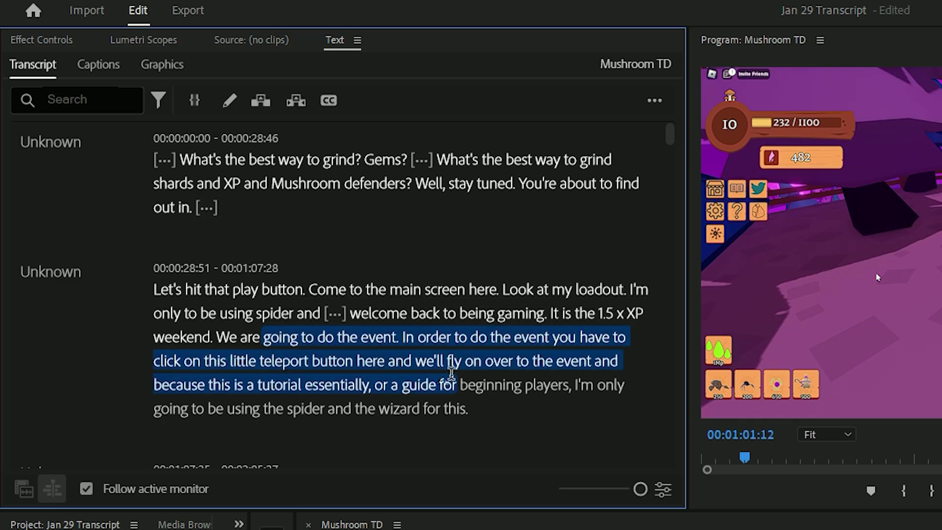
click(510, 359)
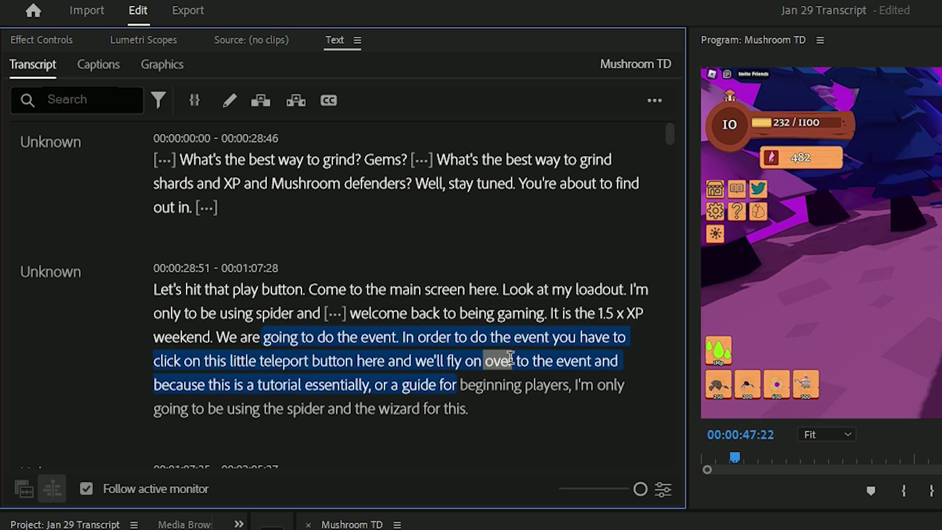
click(282, 289)
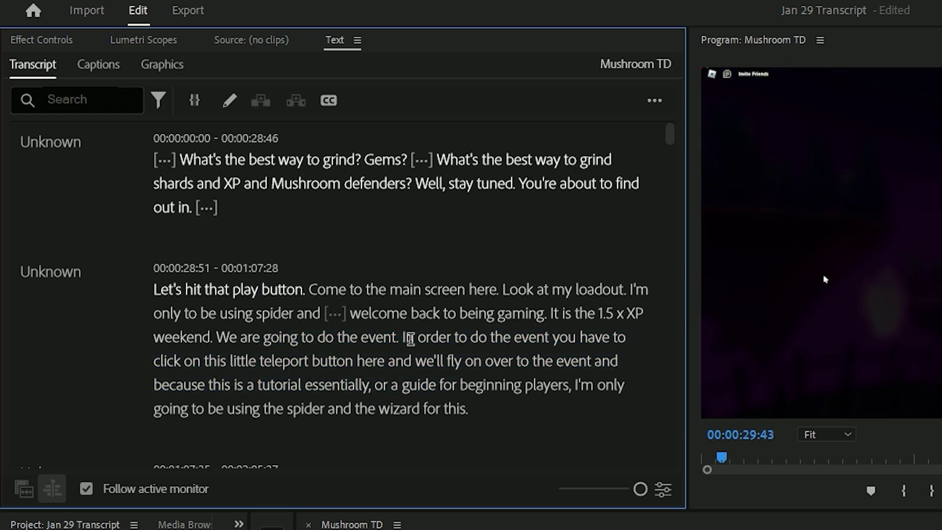
click(383, 342)
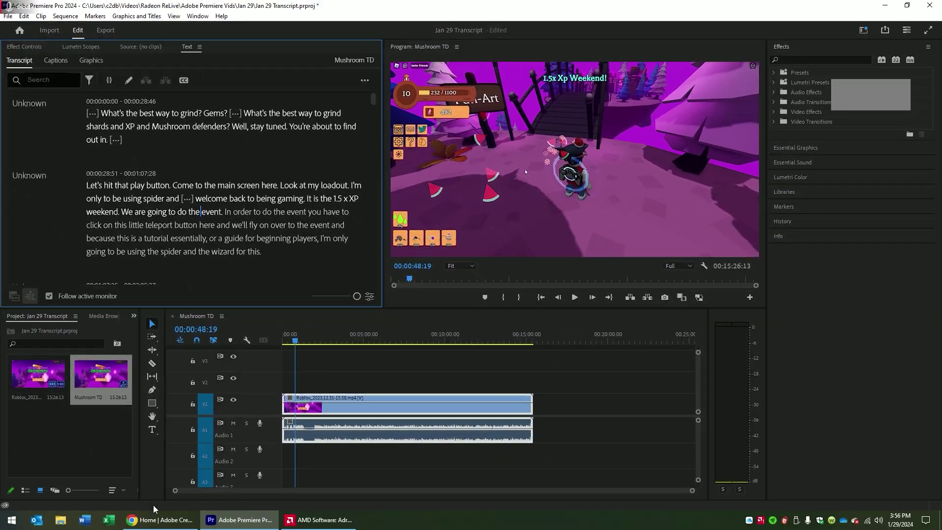
click(159, 520)
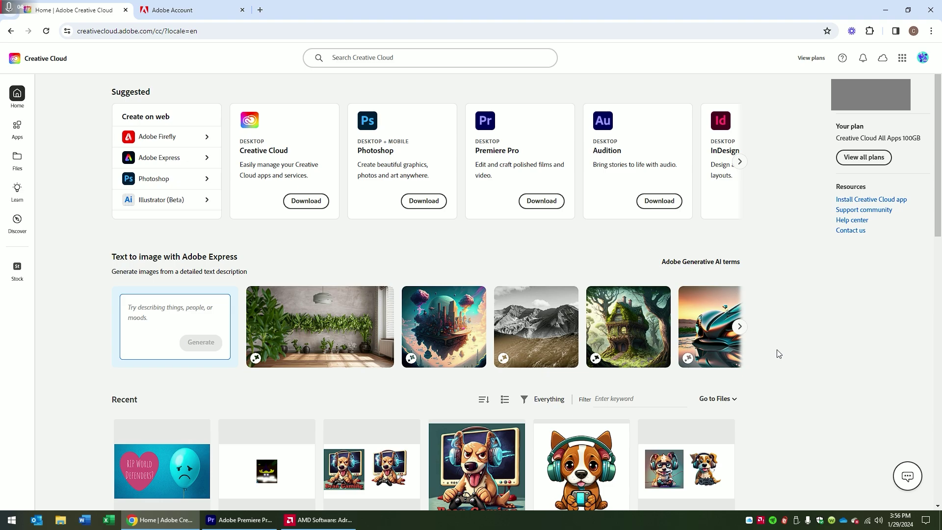
- Open the Adobe virtual assistant chat, end the conversation, and return to the support history tab
click(907, 475)
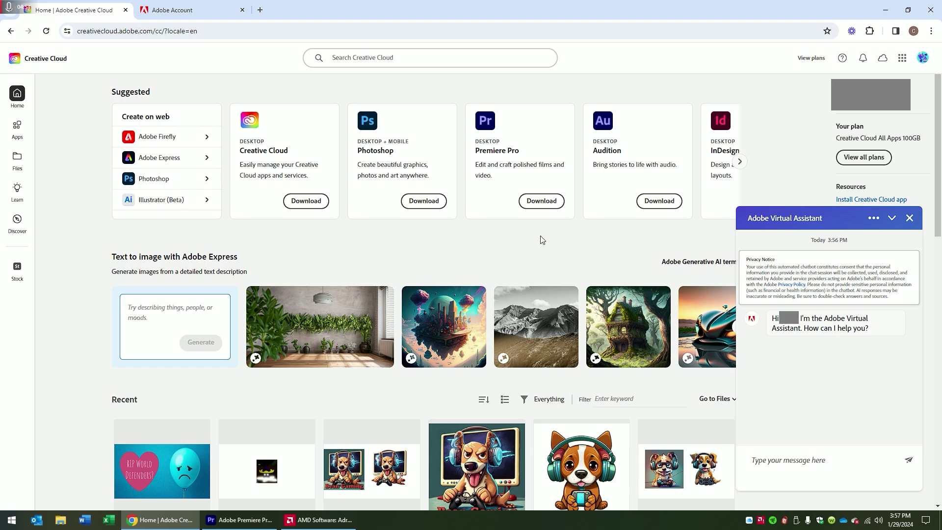
click(910, 218)
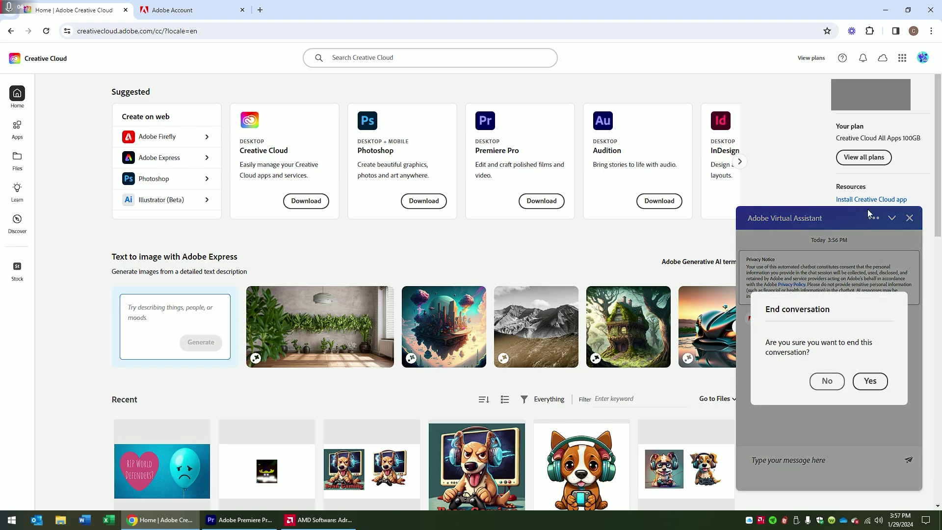
click(870, 381)
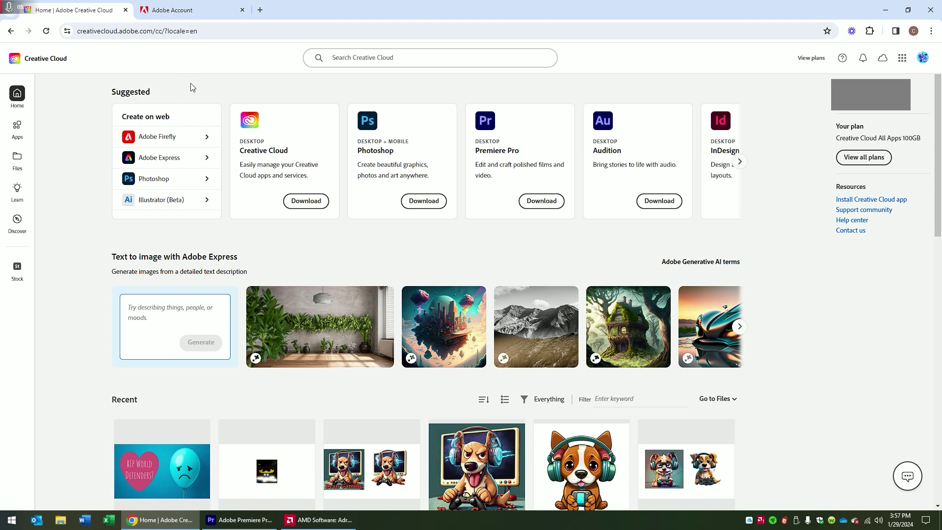
click(185, 10)
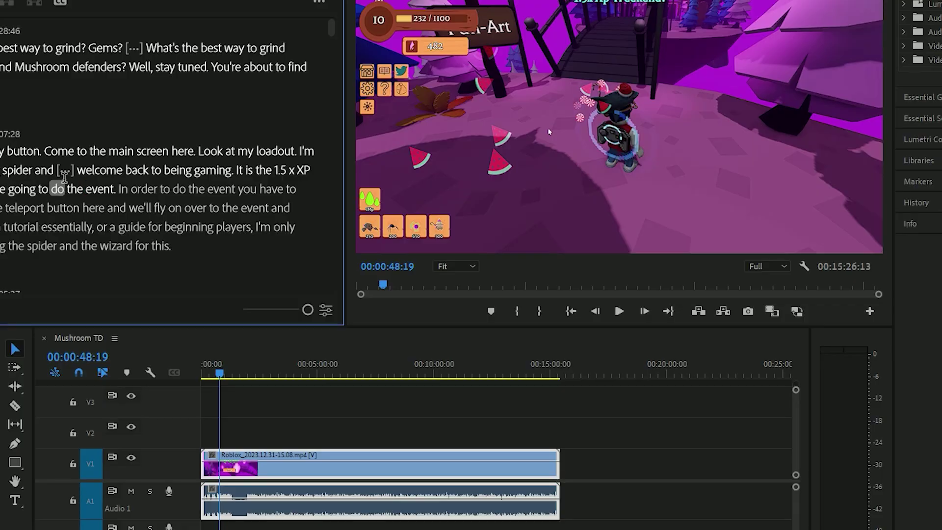
- Reselect the 6.3-second pause in Premiere, then bring the Adobe Account support history page forward
click(188, 199)
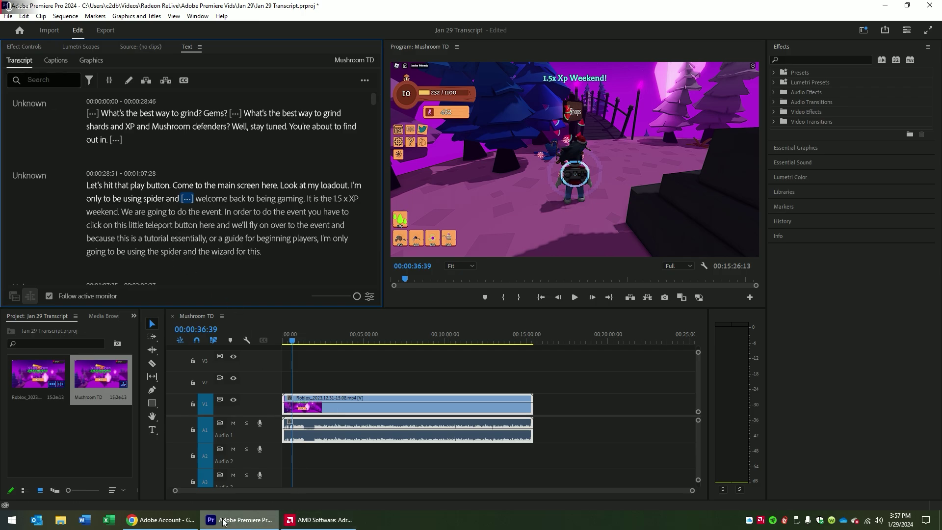
click(166, 520)
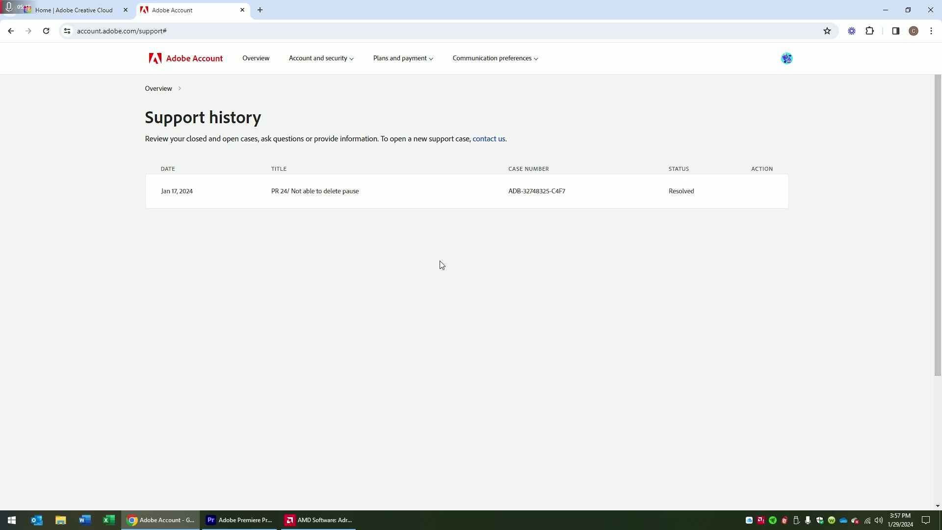
double_click(672, 192)
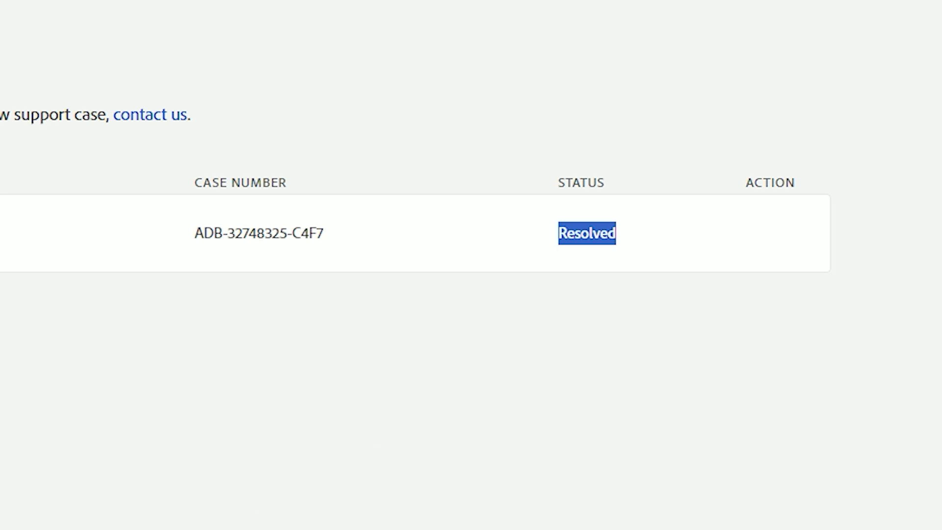
- Return to Premiere Pro and open the Transcript panel's actions and preferences menu
click(239, 520)
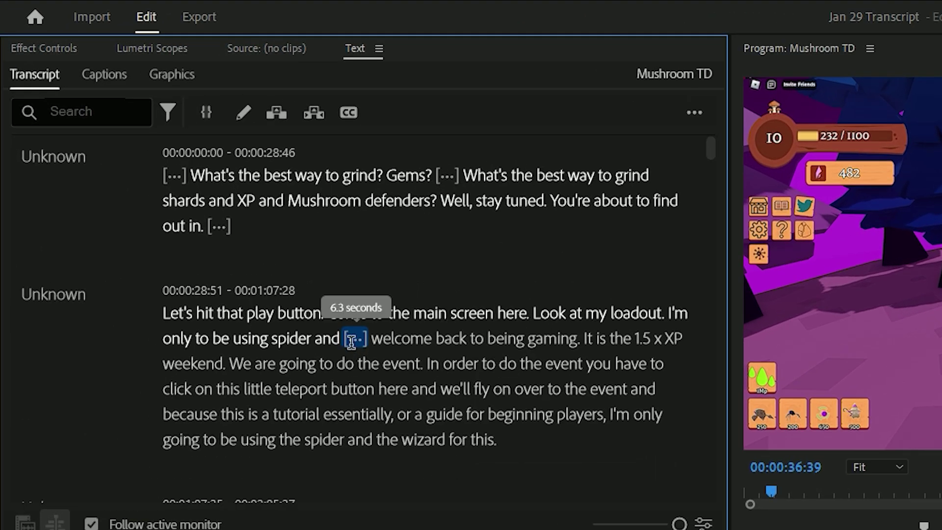
click(694, 114)
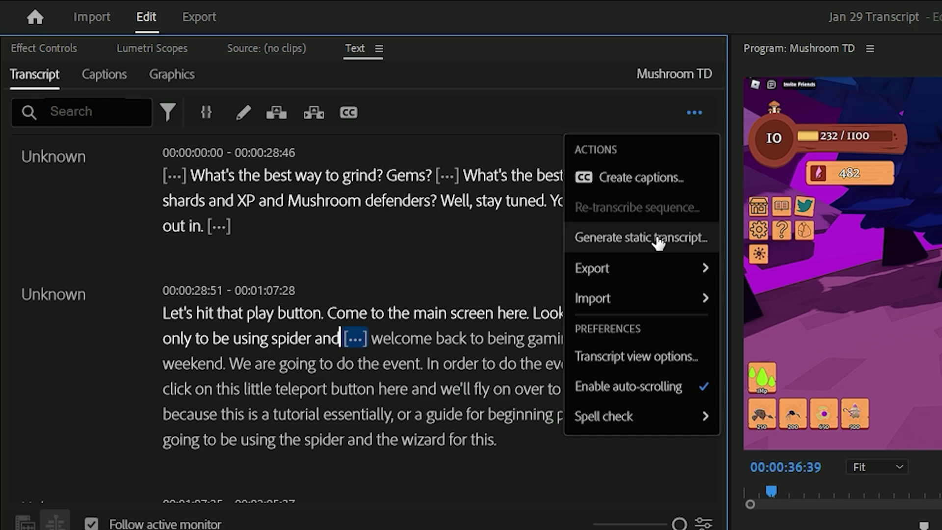
- Jump playback to 'guide' and the first paragraph's closing pause, then browse the application menus
click(449, 414)
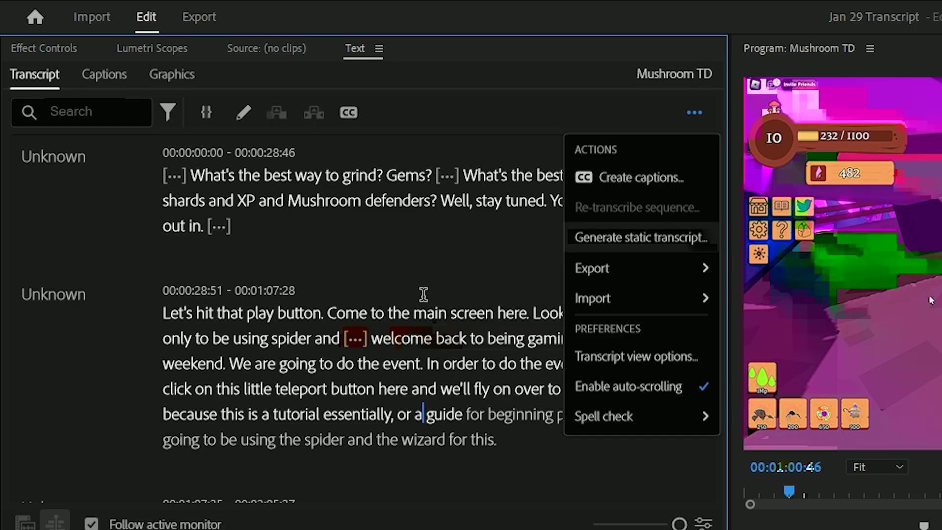
click(492, 227)
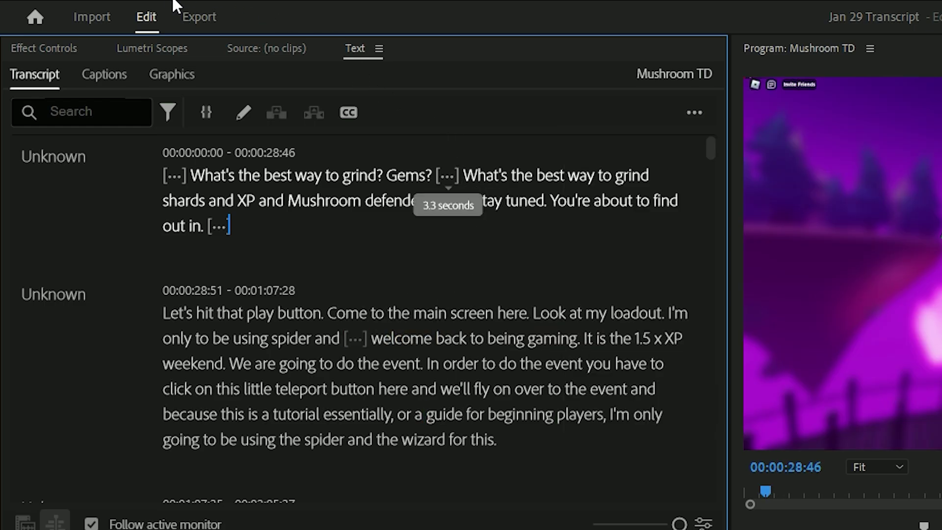
click(319, 5)
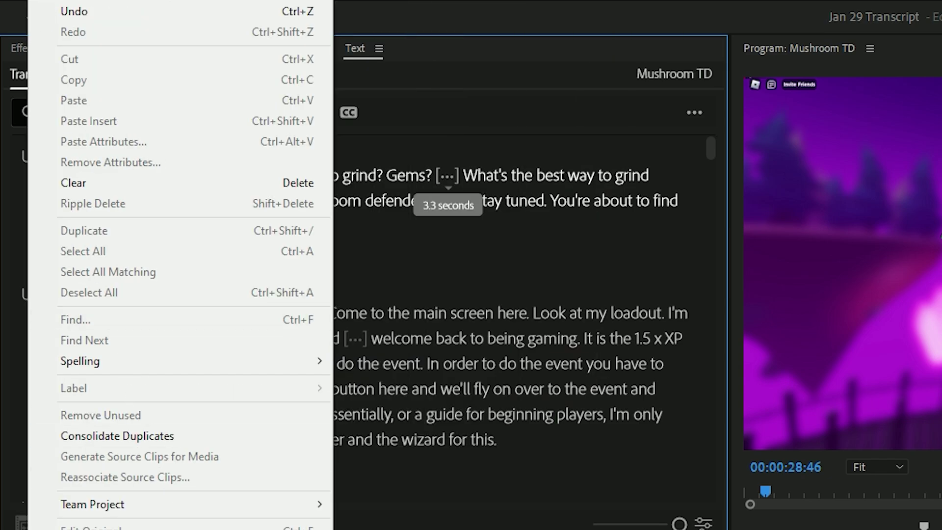
mouse_move(148, 529)
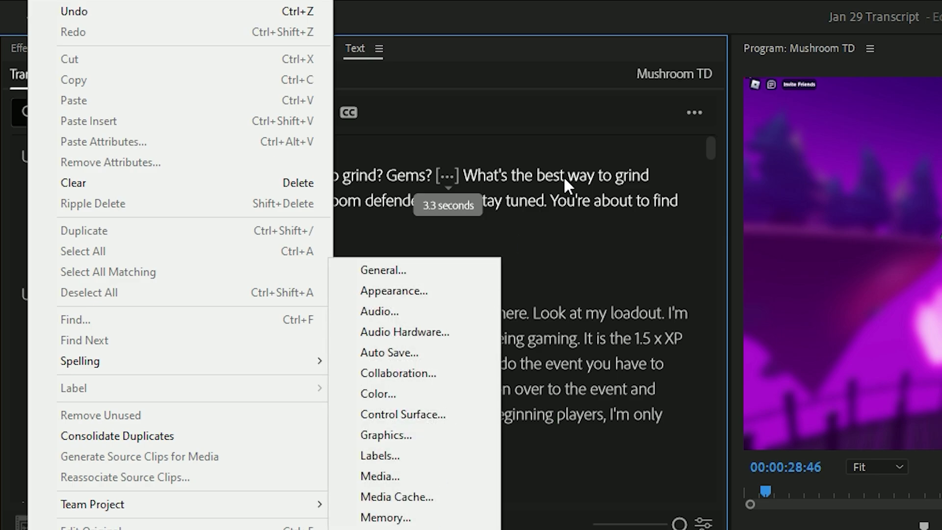
click(564, 176)
- Set the position after 'tuned.', then enter and leave text editing of the first paragraph
click(549, 200)
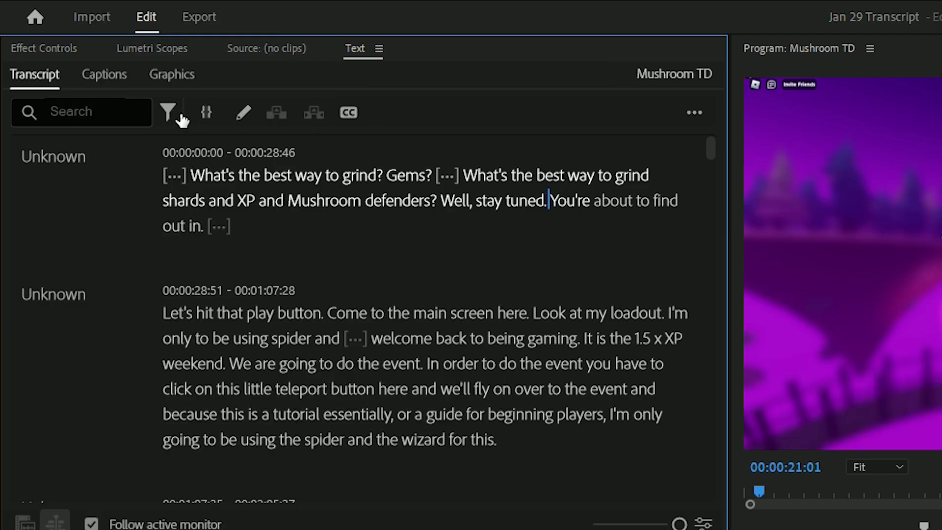
click(242, 115)
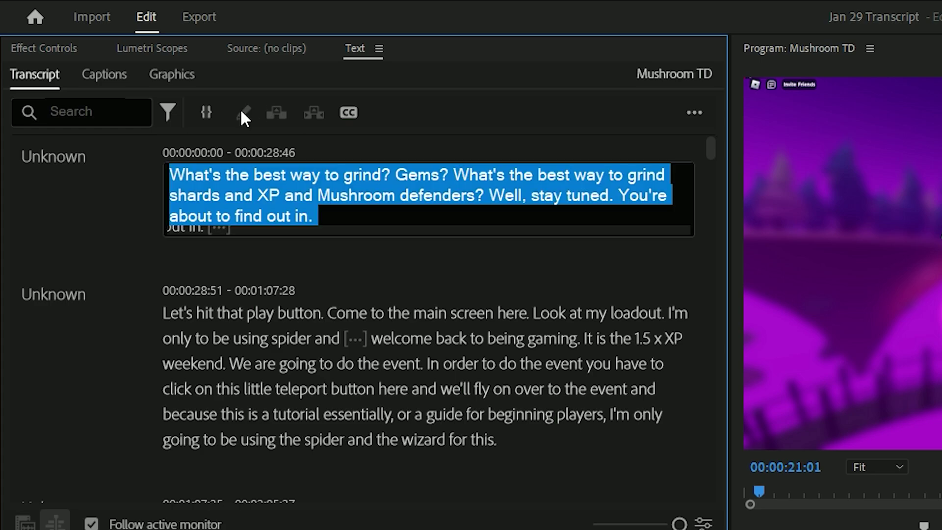
click(454, 278)
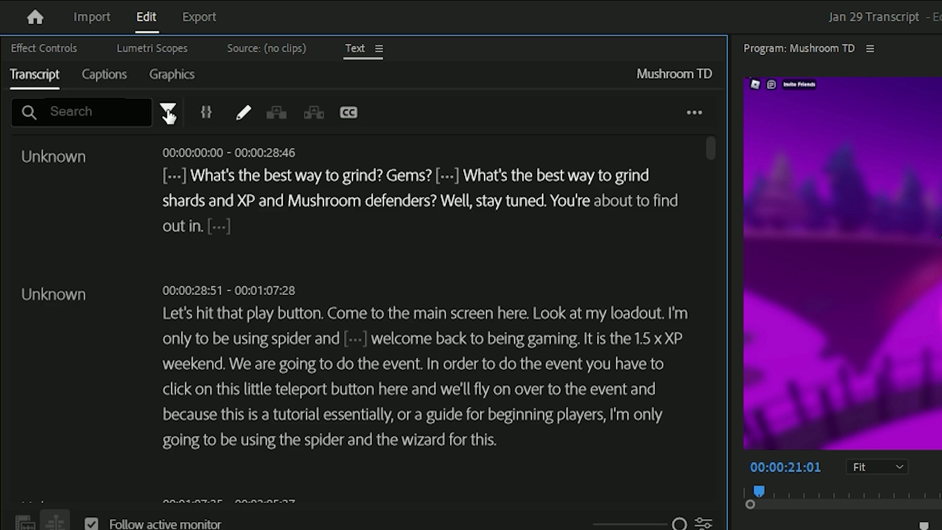
- Enable automatic In/Out points from transcript selections and ripple-delete the phrase 'main screen here.'
click(206, 114)
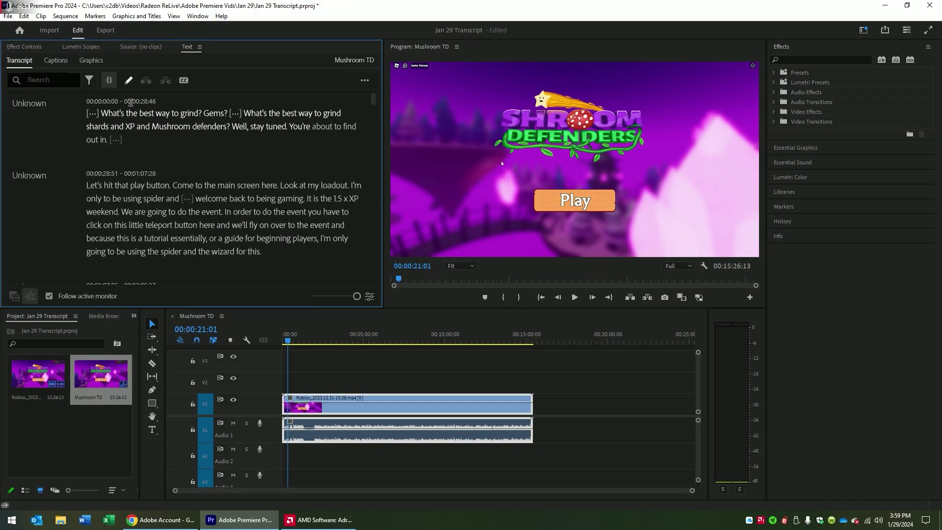
click(224, 185)
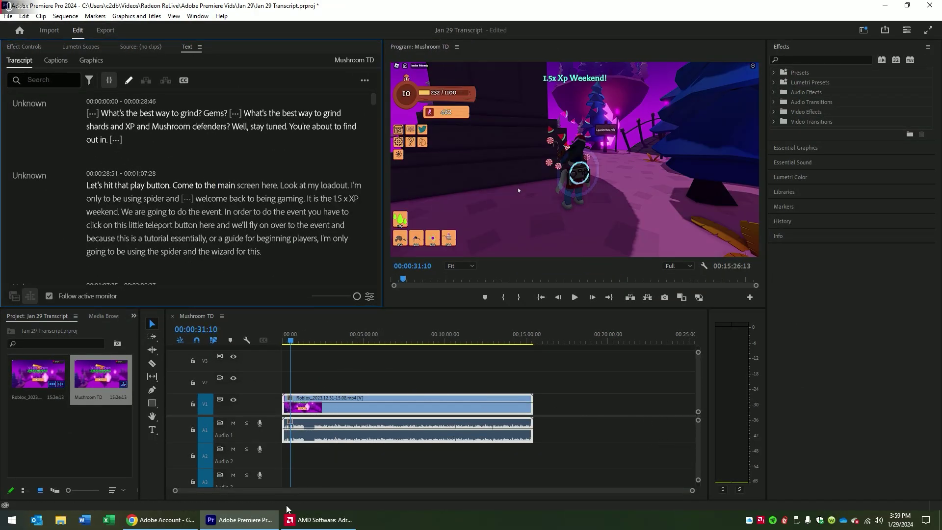
drag(693, 491, 427, 481)
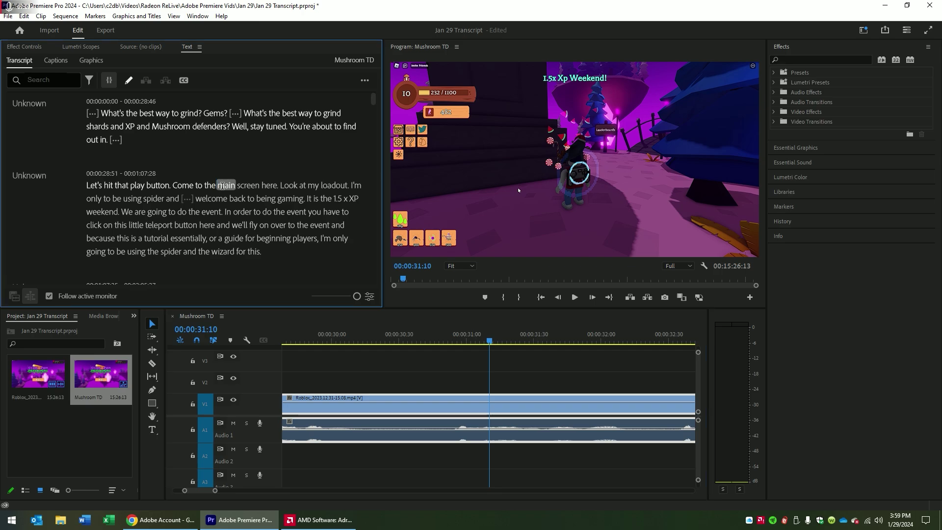
drag(225, 186, 277, 186)
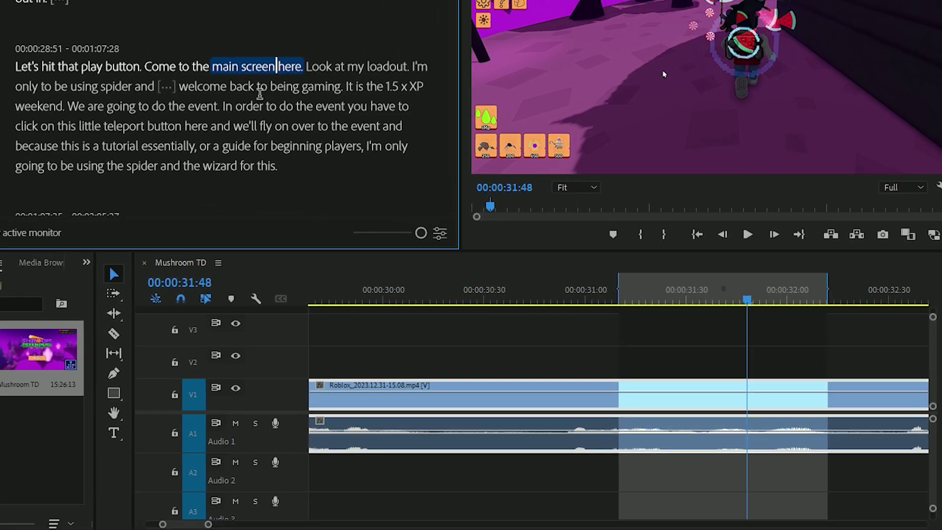
key(Delete)
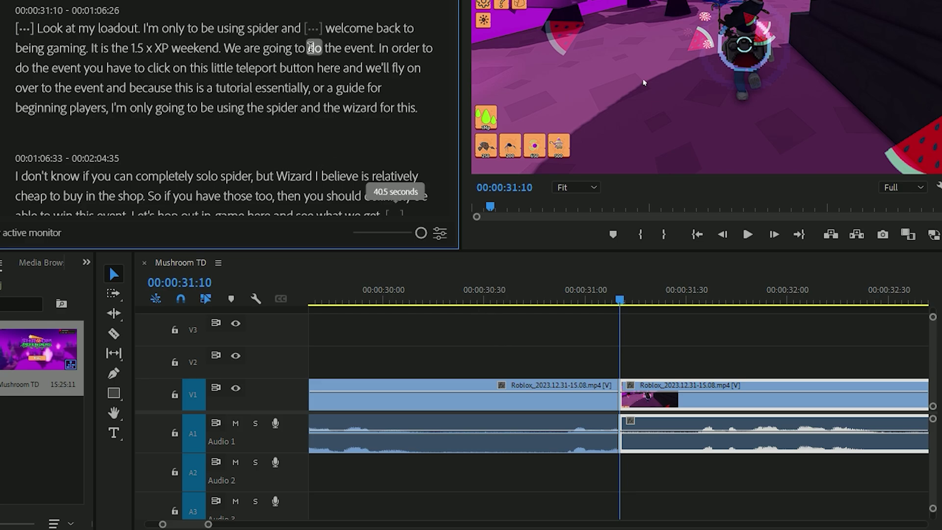
- Ripple-delete the pause after 'spider and' from the timeline
click(313, 27)
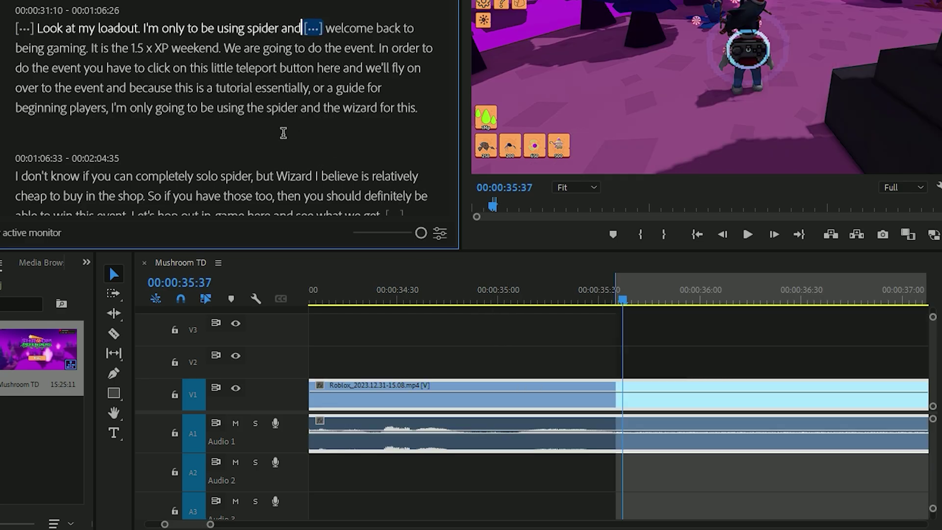
key(Delete)
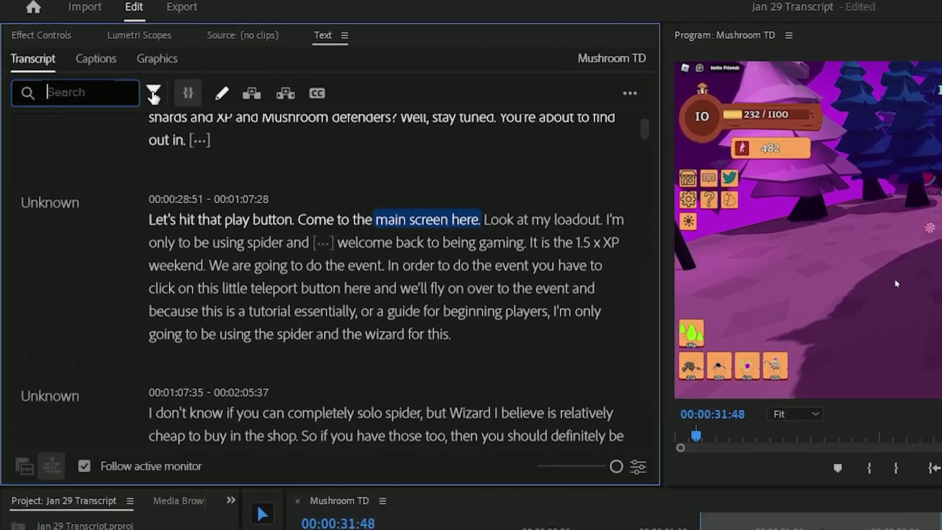
click(89, 80)
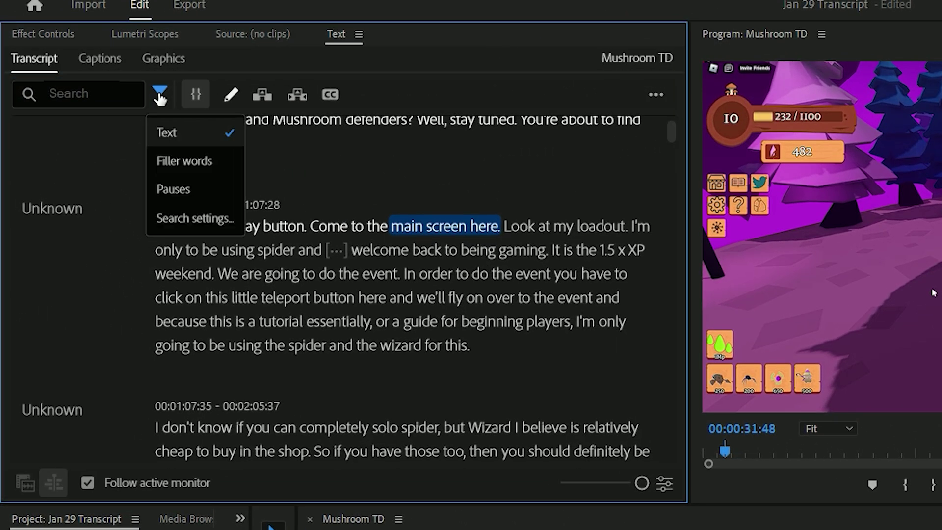
- Search the transcript for its 49 pauses, step through the results, and show the Extract delete option
click(195, 202)
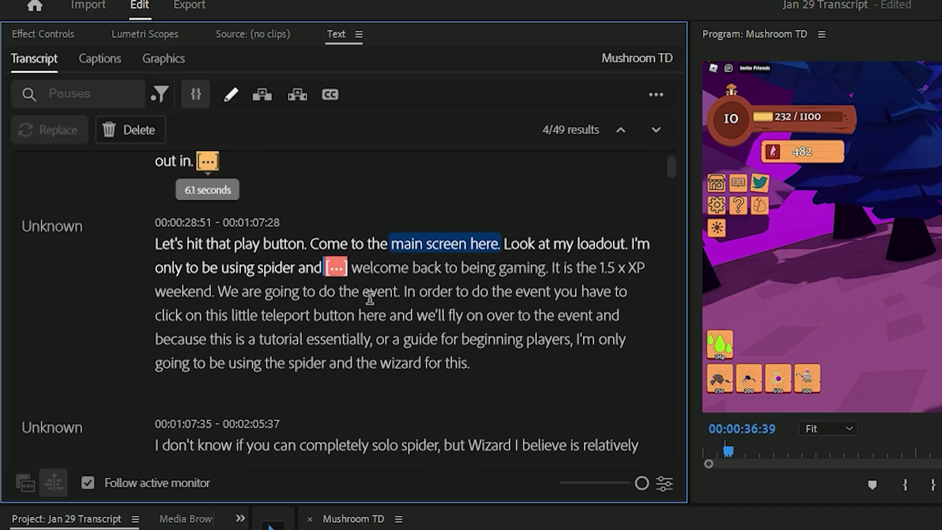
click(335, 268)
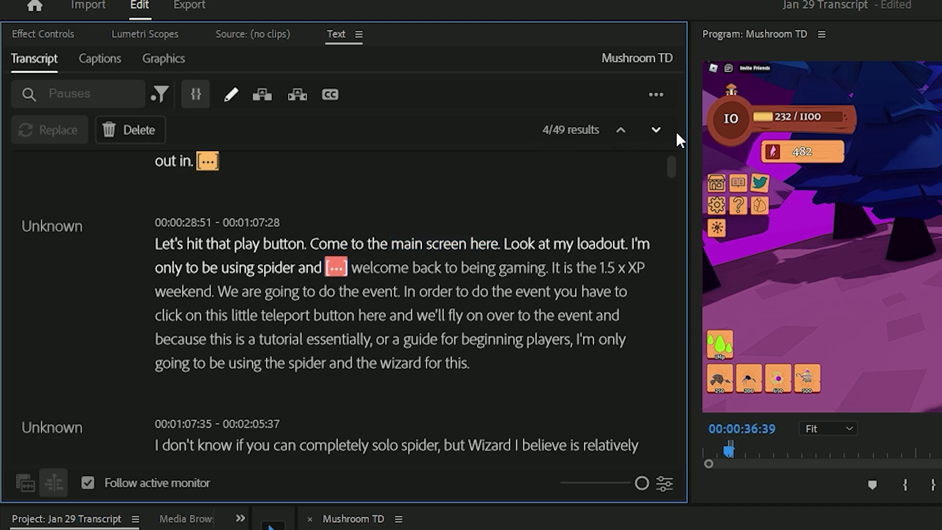
click(656, 130)
click(656, 130)
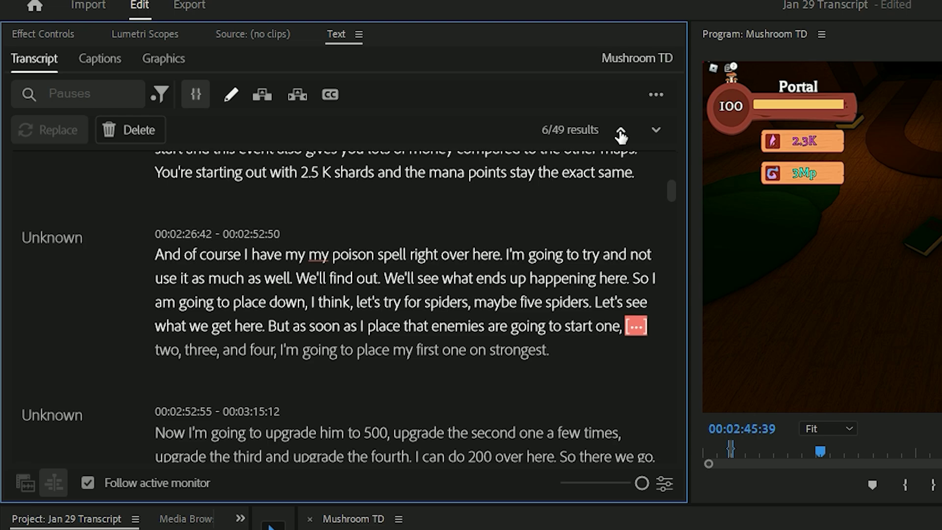
click(621, 130)
click(621, 131)
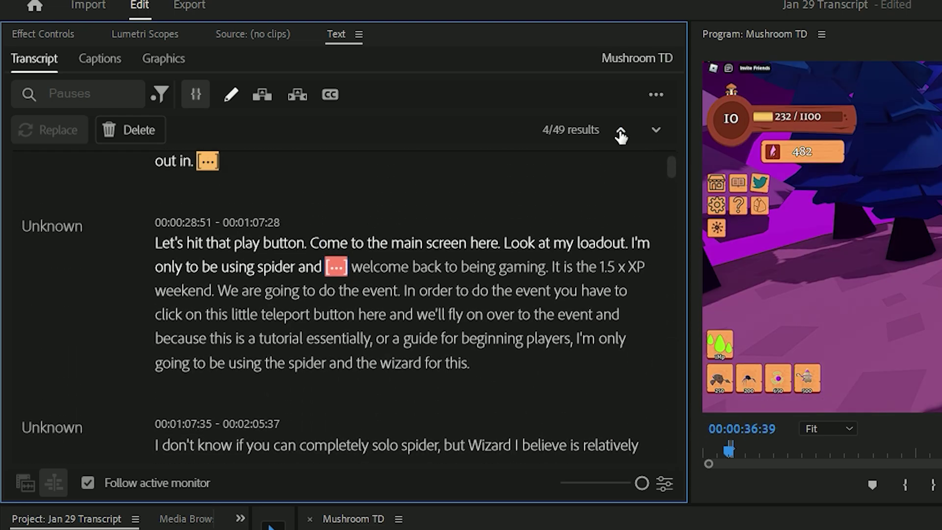
click(129, 130)
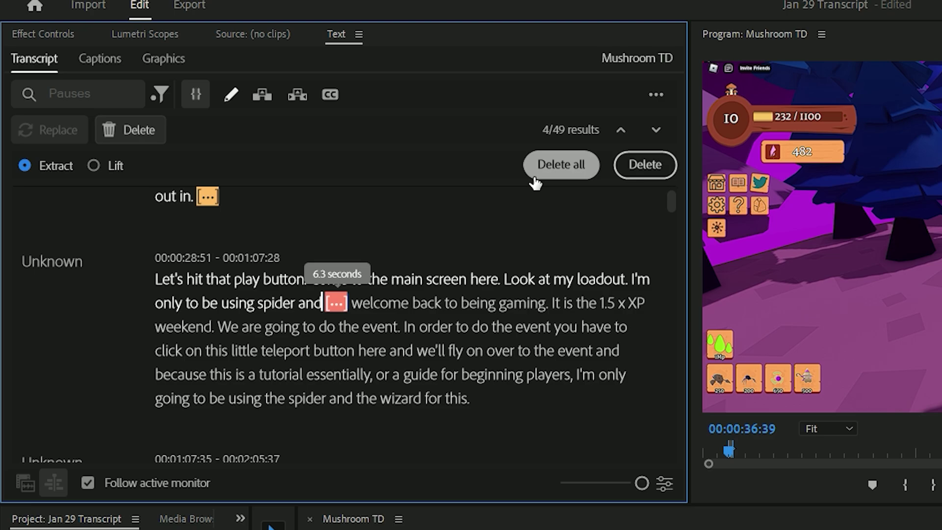
- Jump to the word 'teleport', clear the Pauses search, and enable automatic in/out points
click(290, 349)
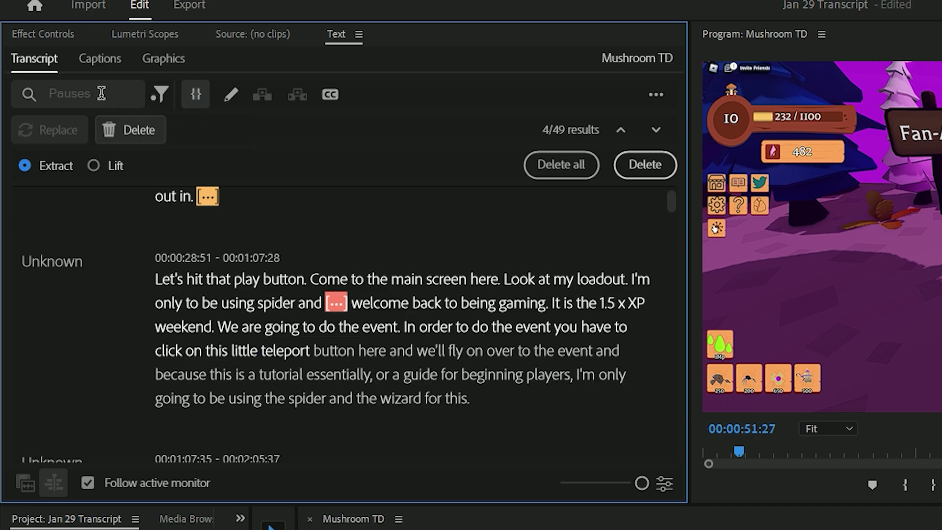
click(337, 35)
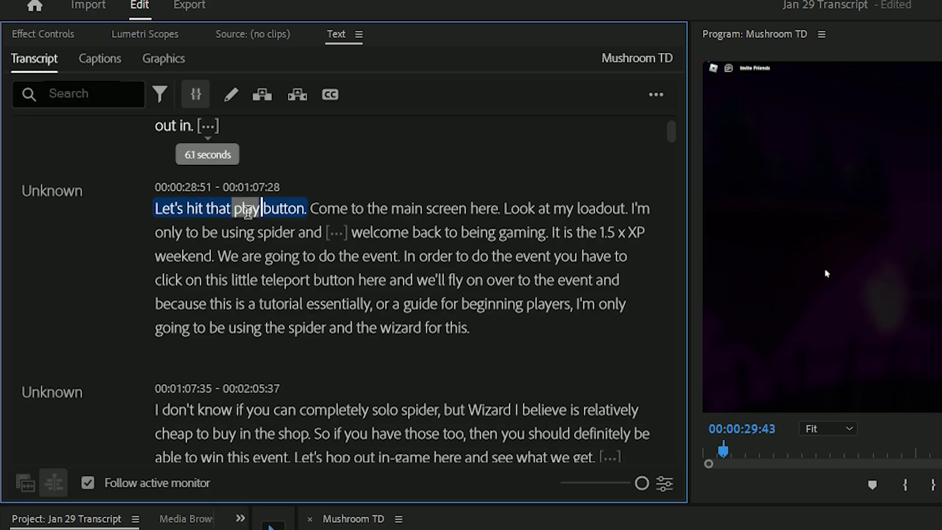
click(200, 100)
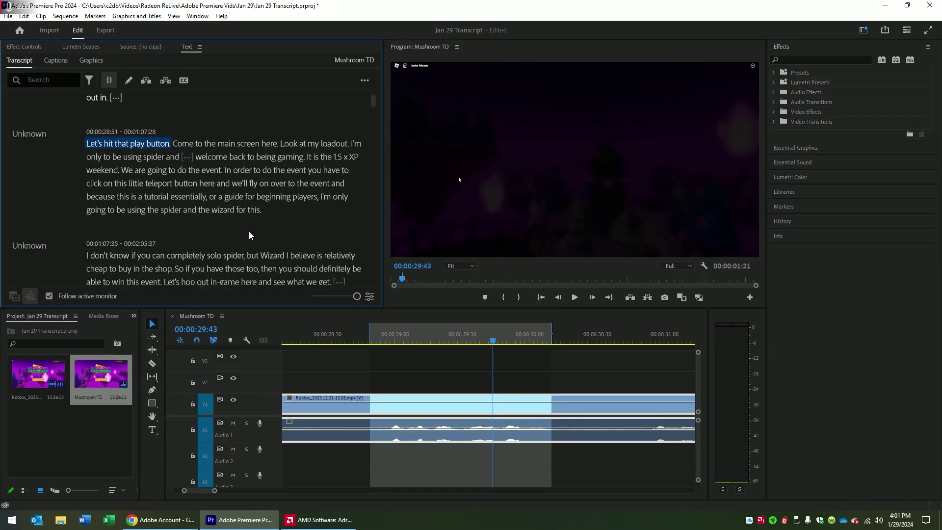
- Play the sequence, then jump the playhead to 'using' and to 'those' at 00:01:13:48
key(space)
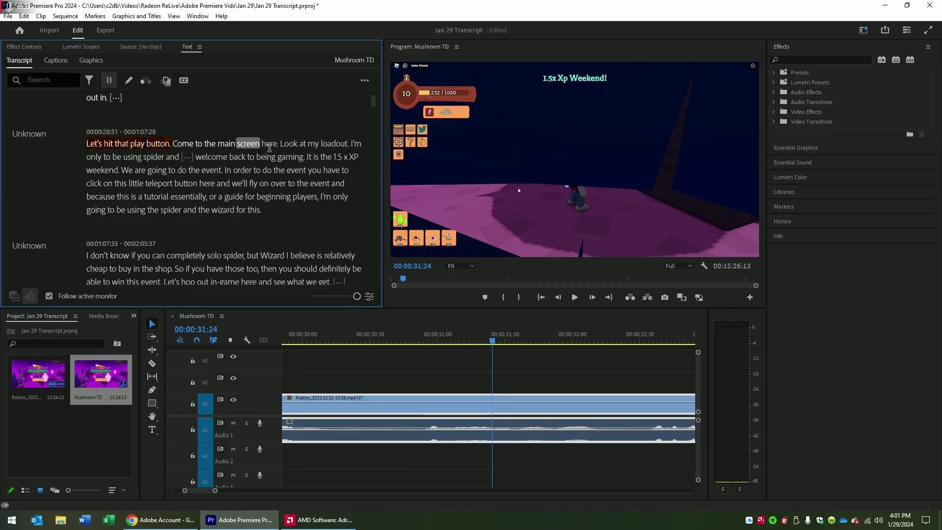
click(128, 210)
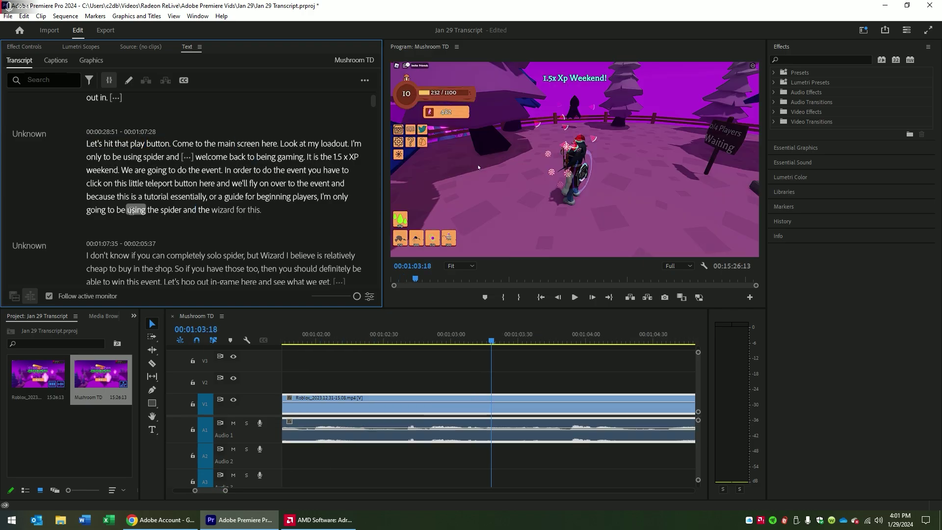
click(234, 267)
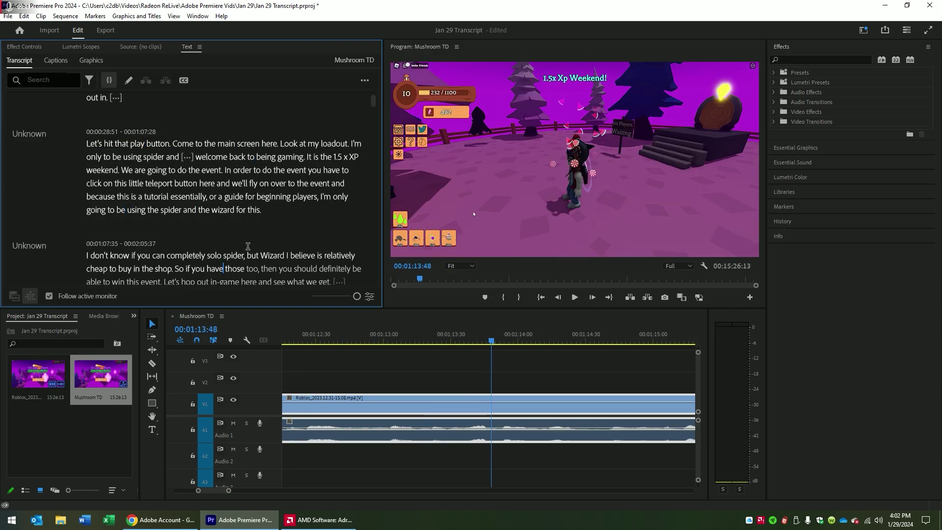